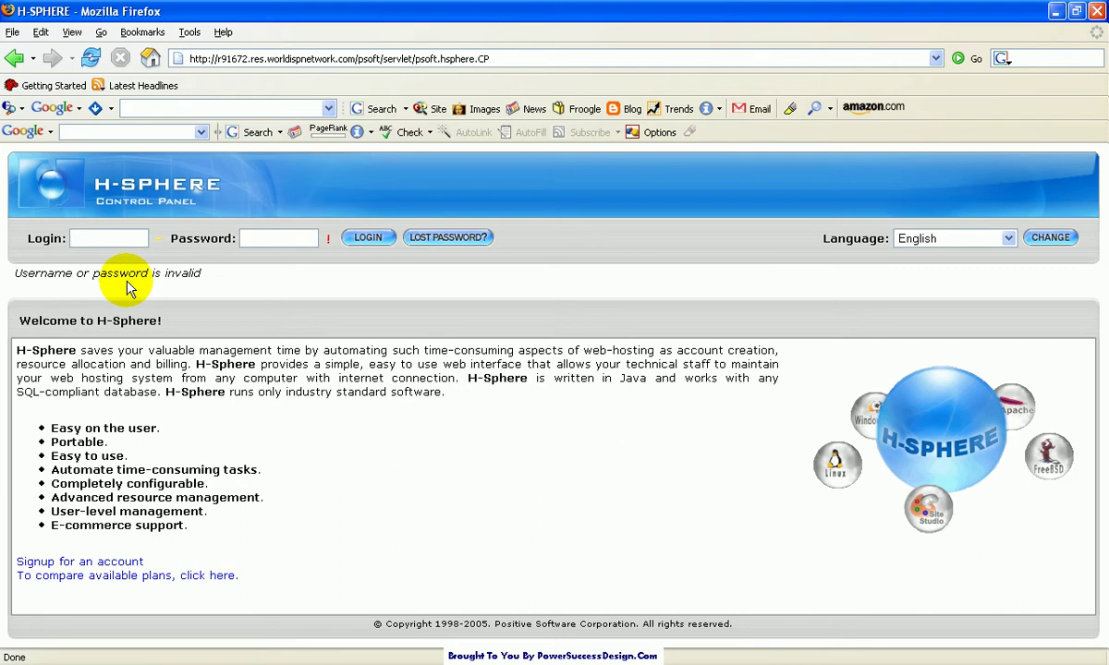
Log in to H-Sphere as powersuccess using the autocompleted login name and saved password
type("powe")
key("Down")
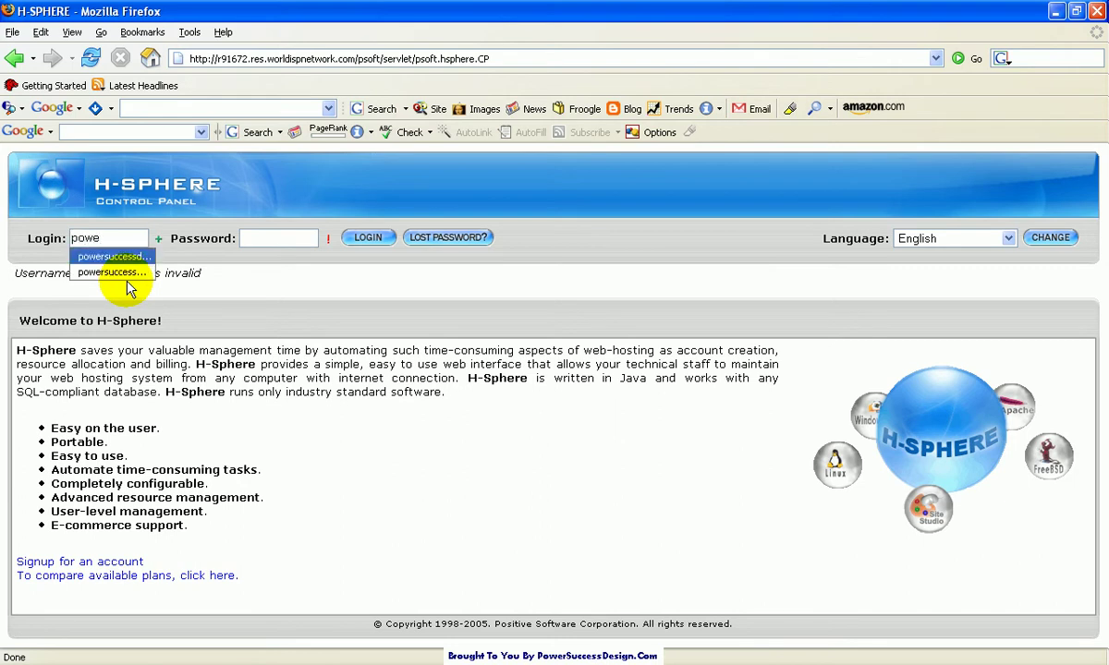
key("Return")
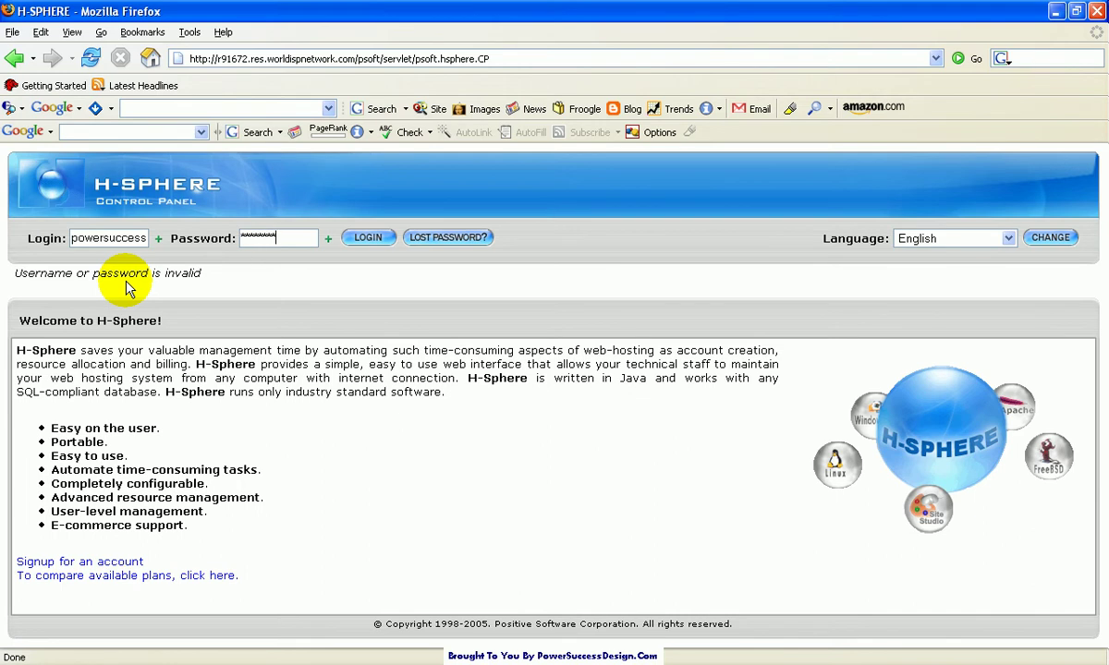
key("Return")
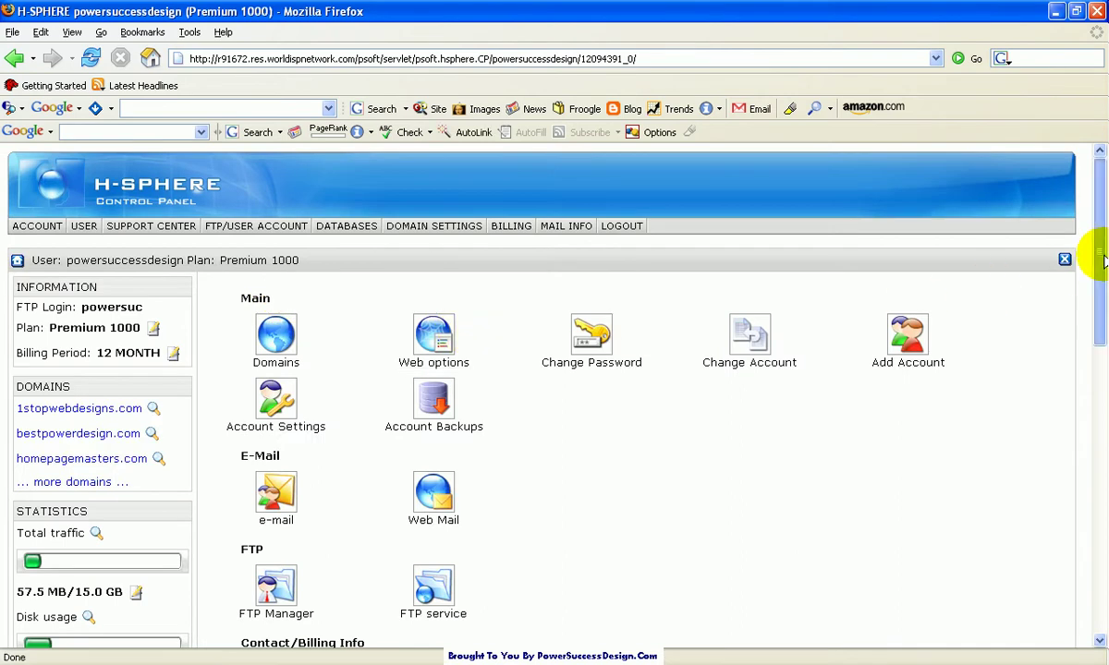
Launch File Manager from the Tools section of the control panel
mouse_move(1104, 261)
left_mouse_down()
mouse_move(1104, 522)
mouse_move(1098, 412)
left_mouse_up()
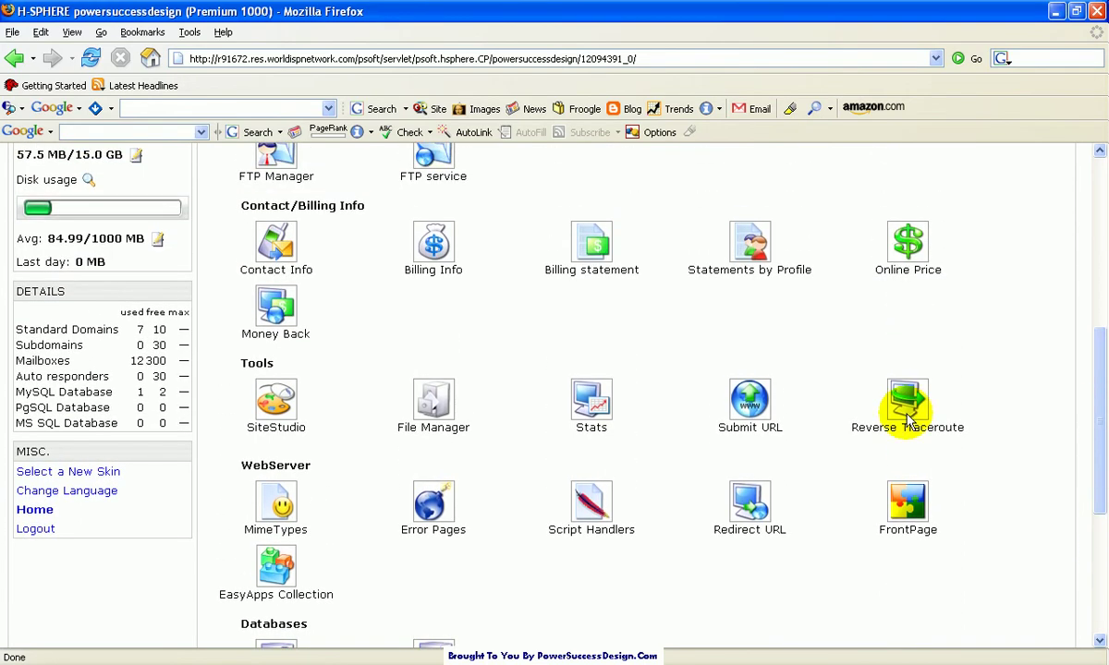
left_click(429, 400)
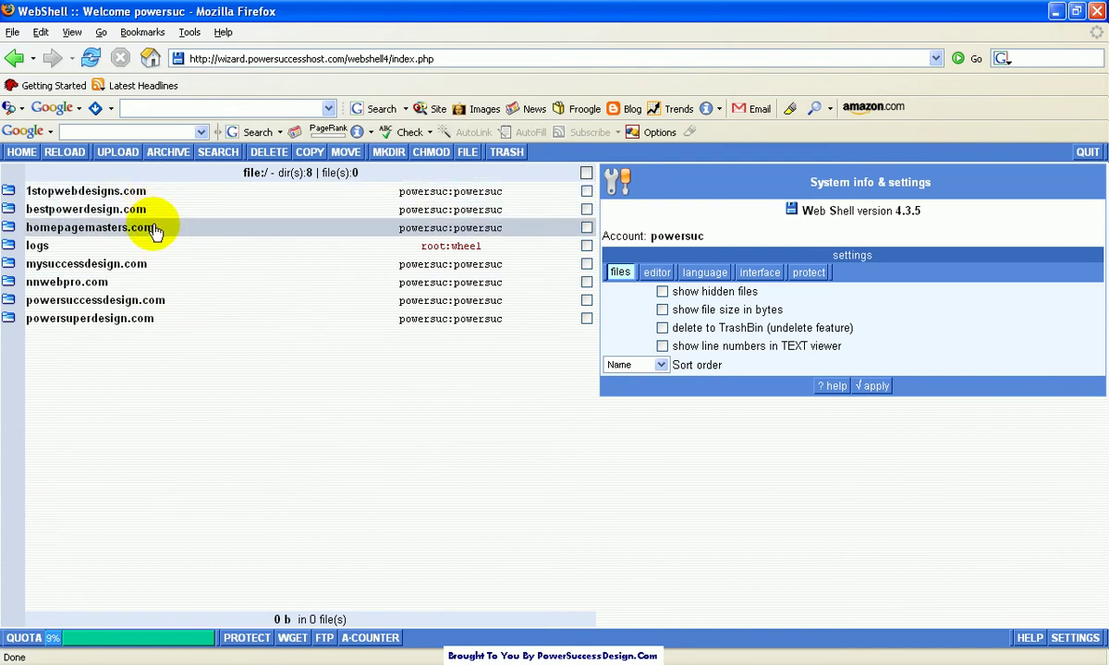
Open the powersuccessdesign.com images folder in WebShell
left_click(128, 305)
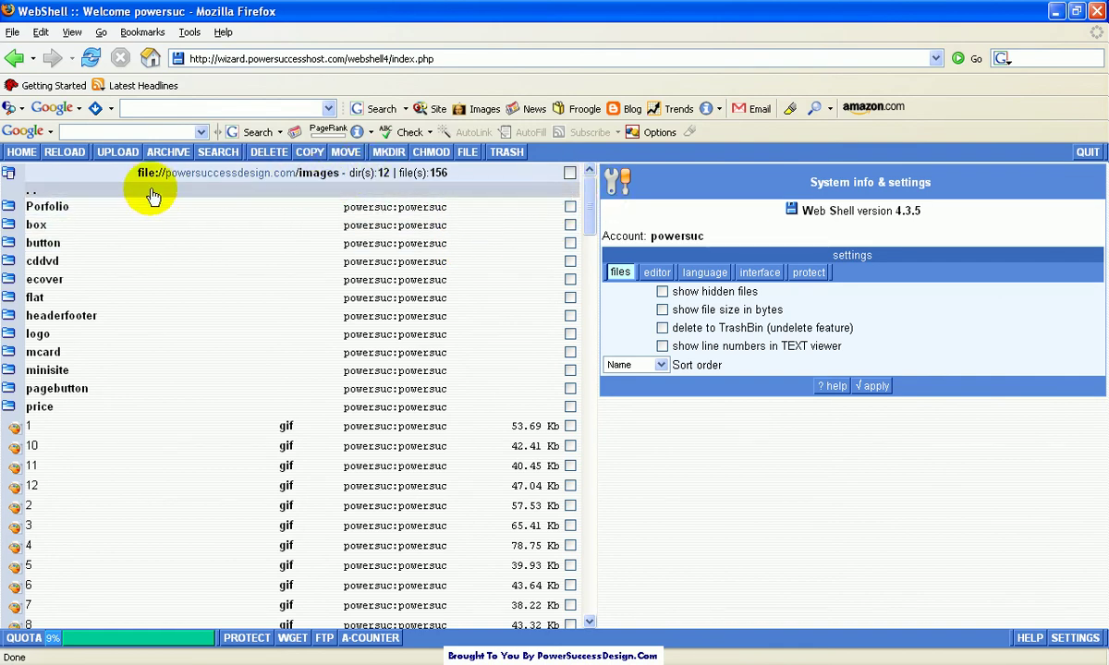
Start an upload into the images folder, showing the ten-slot upload form
left_click(125, 155)
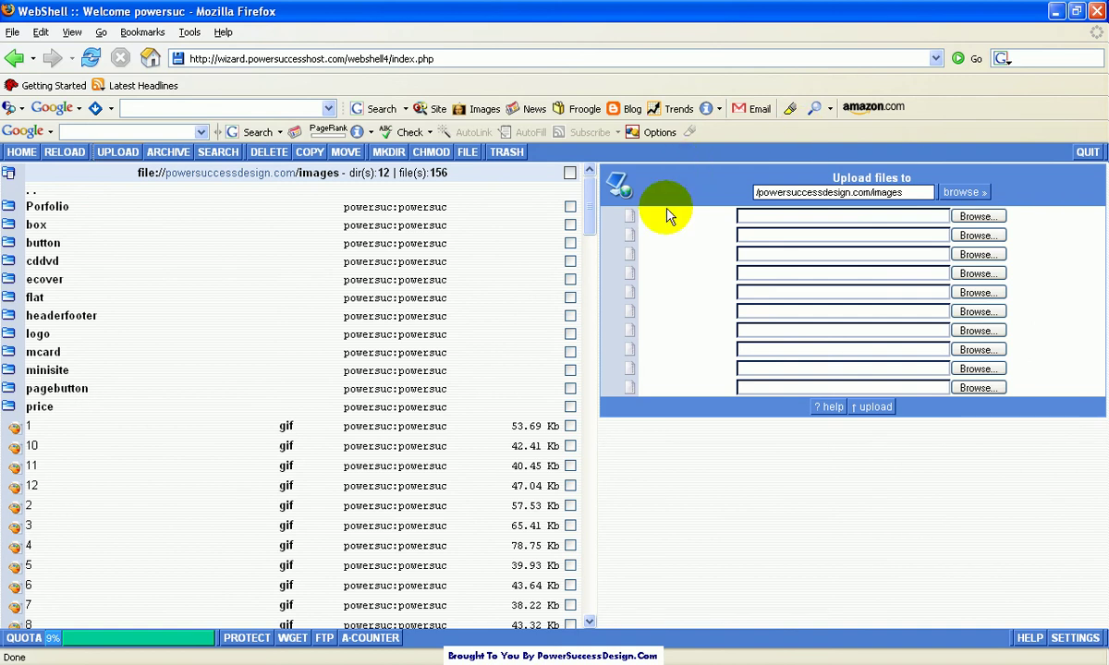
Fill the first upload slot with HappyNewYear2007 from My Documents > My Pictures
left_click(979, 218)
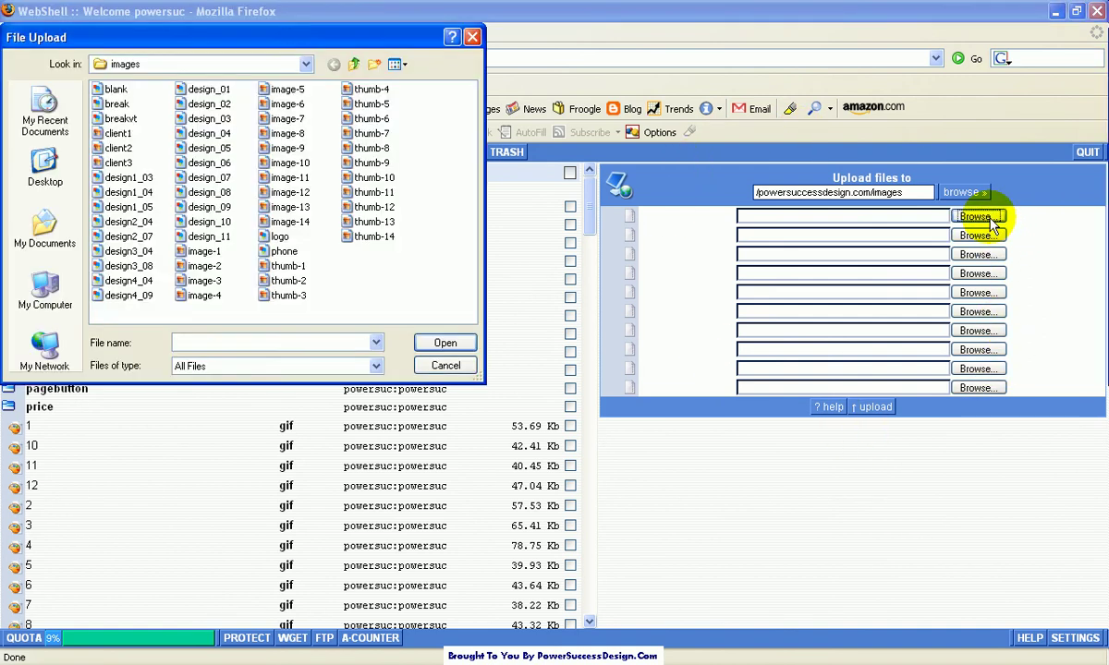
left_click(41, 223)
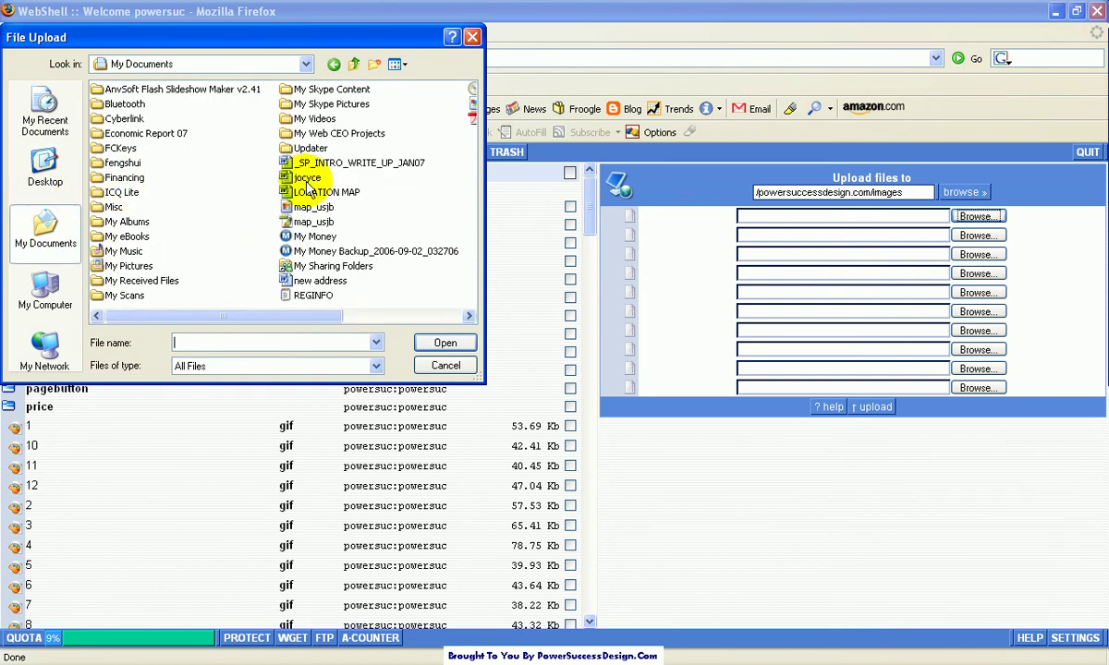
double_click(137, 265)
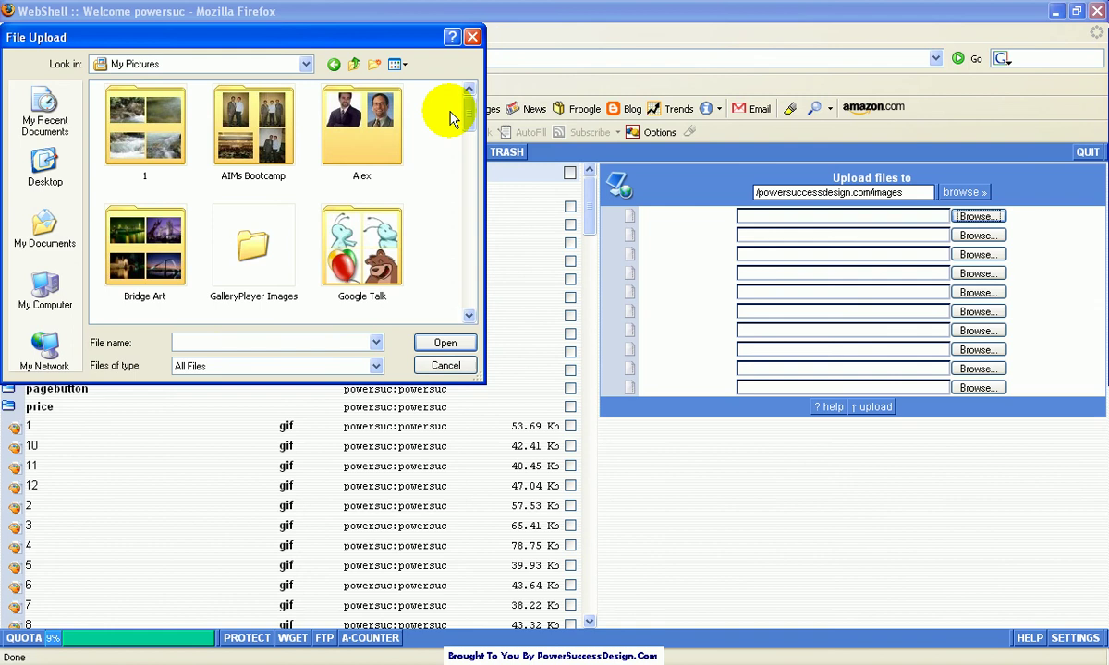
mouse_move(471, 109)
left_mouse_down()
mouse_move(468, 300)
mouse_move(468, 220)
left_mouse_up()
left_click(242, 240)
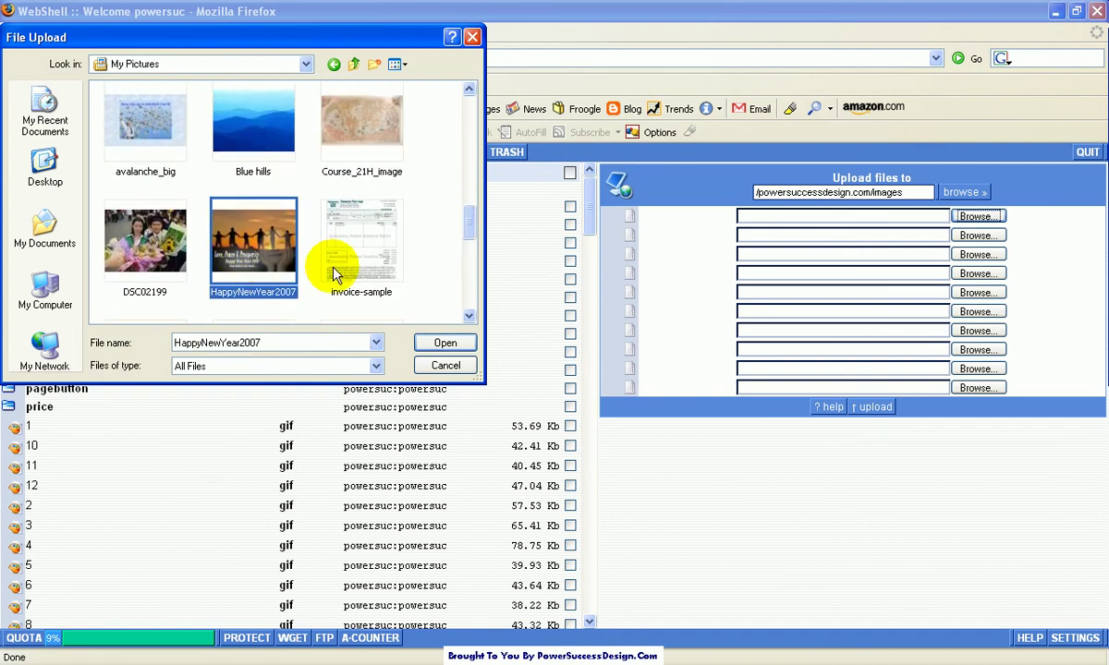
left_click(445, 344)
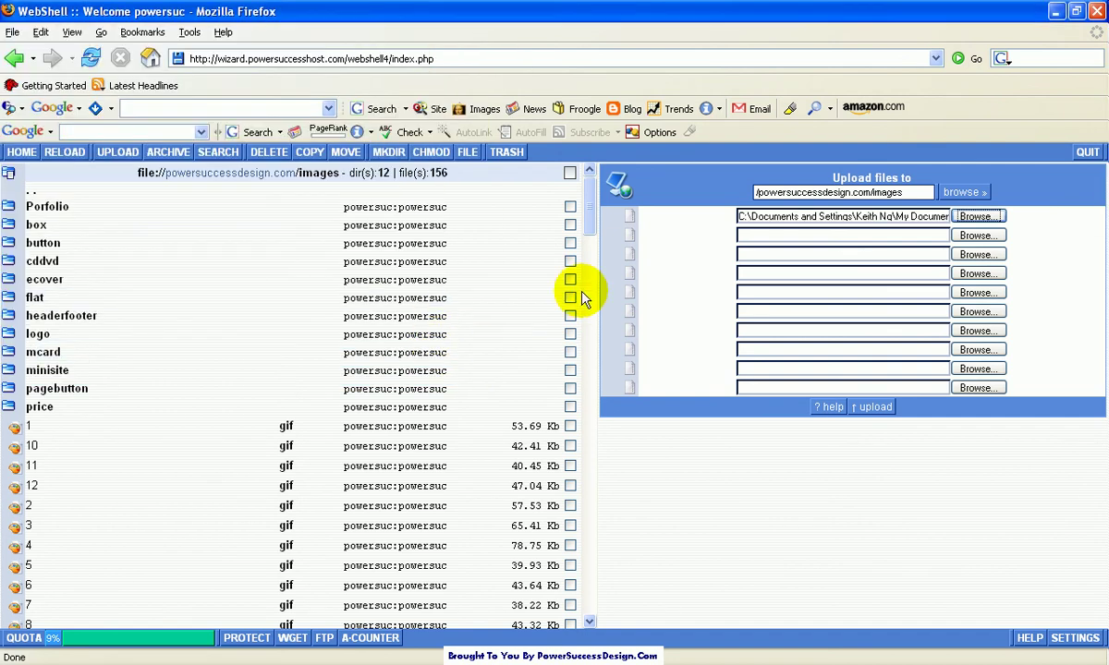
Fill the second upload slot with the avalanche picture from My Pictures
left_click(972, 237)
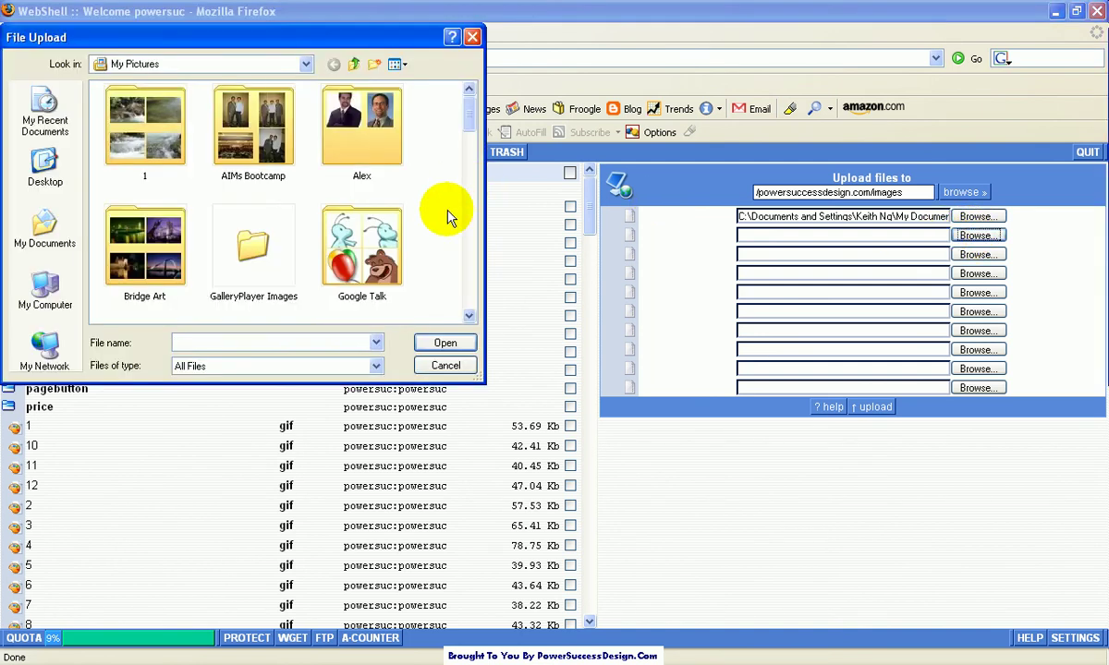
mouse_move(469, 123)
left_mouse_down()
mouse_move(468, 197)
mouse_move(445, 198)
left_mouse_up()
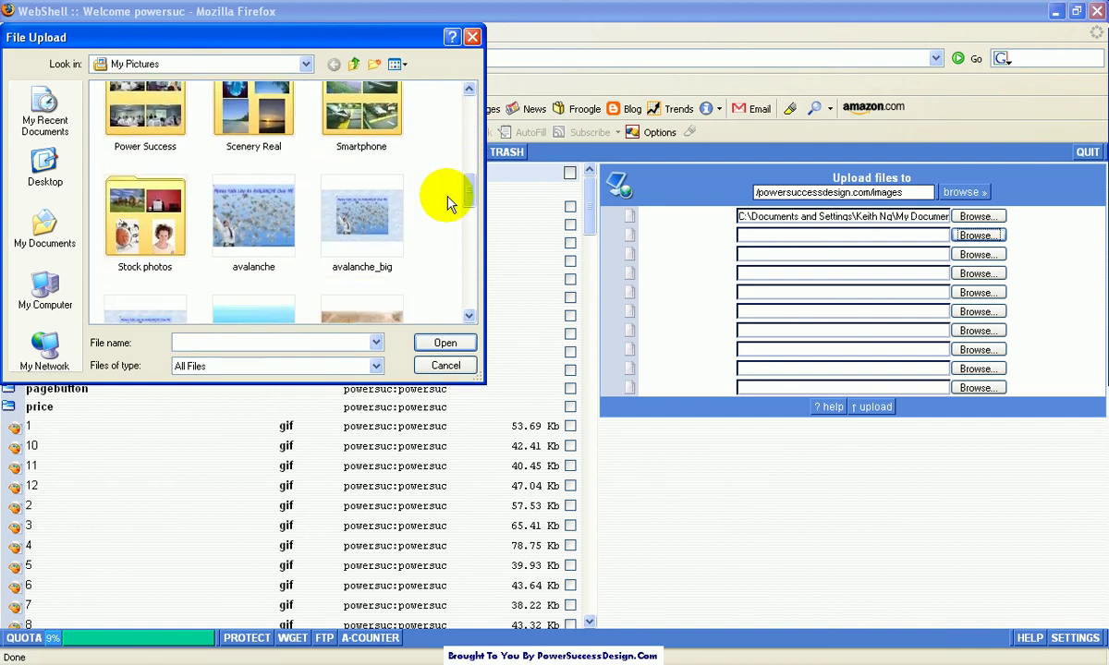
left_click(274, 238)
left_click(432, 344)
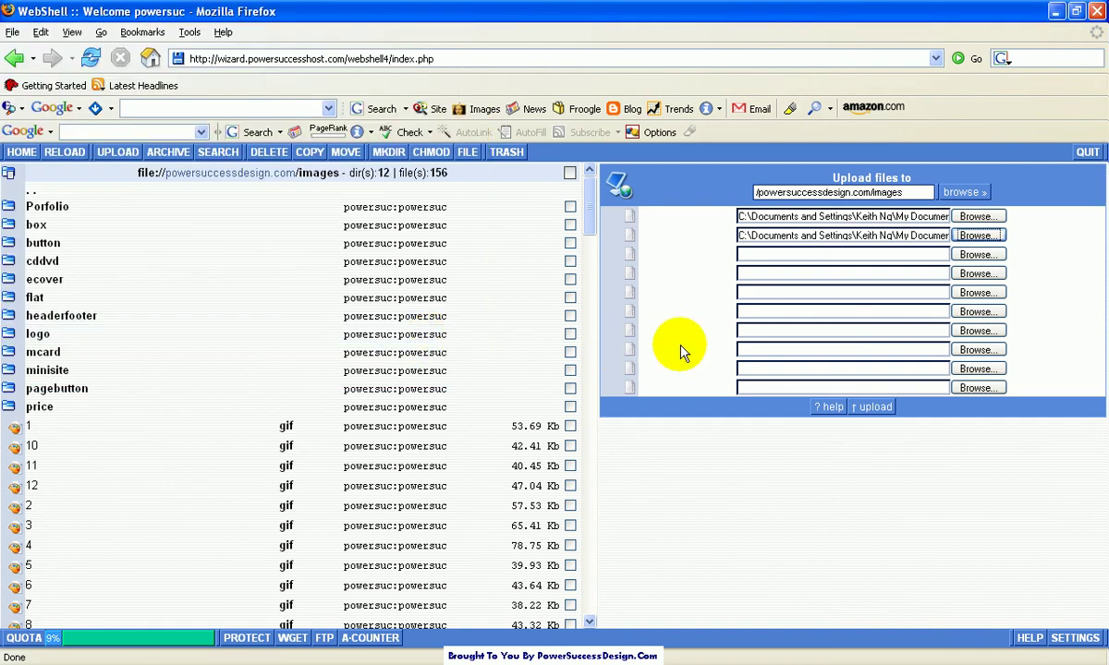
Upload HappyNewYear2007.jpg and avalanche.jpg to the images folder
left_click(874, 407)
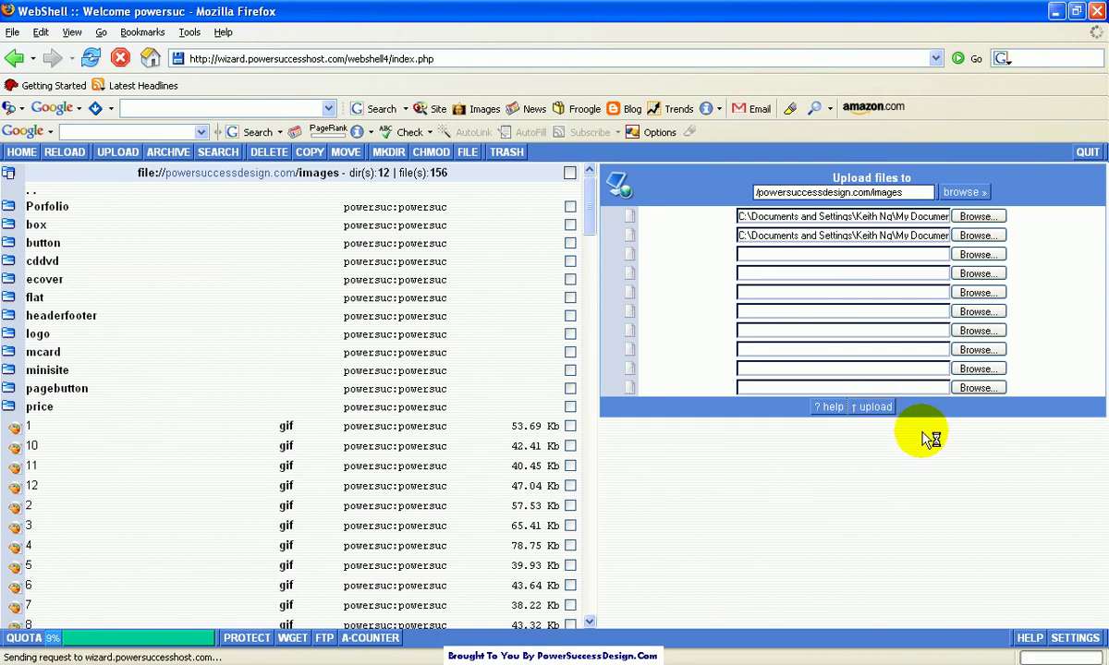